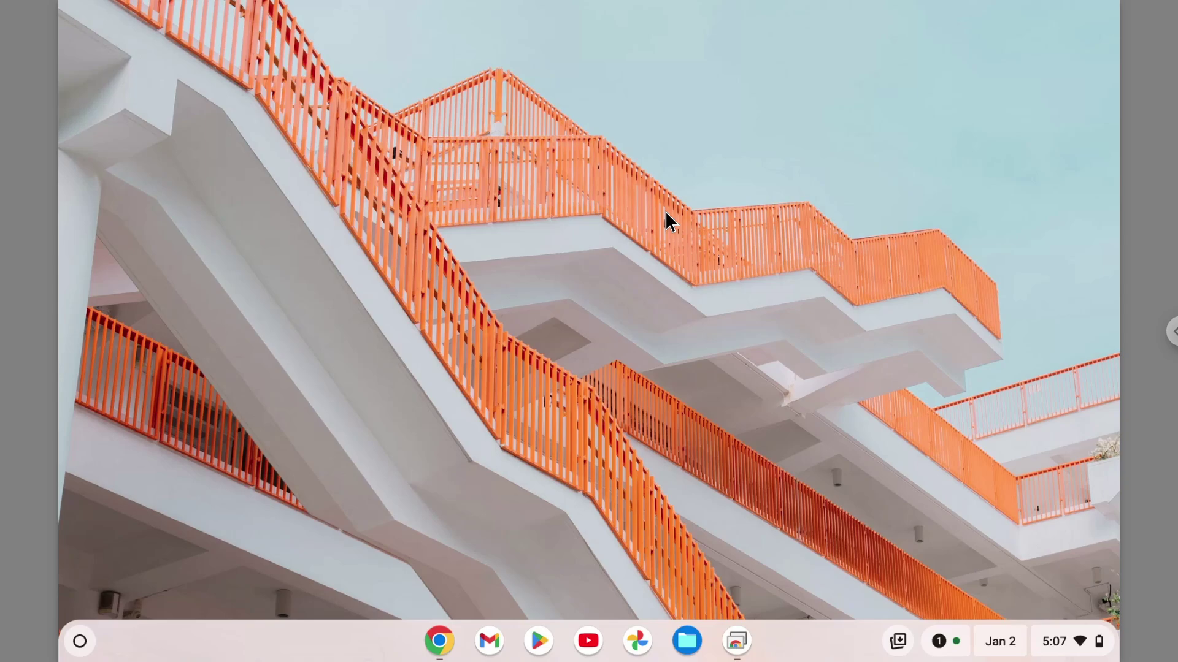
Step: Open and dismiss the desktop menu, then restore the Chrome window showing the TempleOS article
right_click(703, 213)
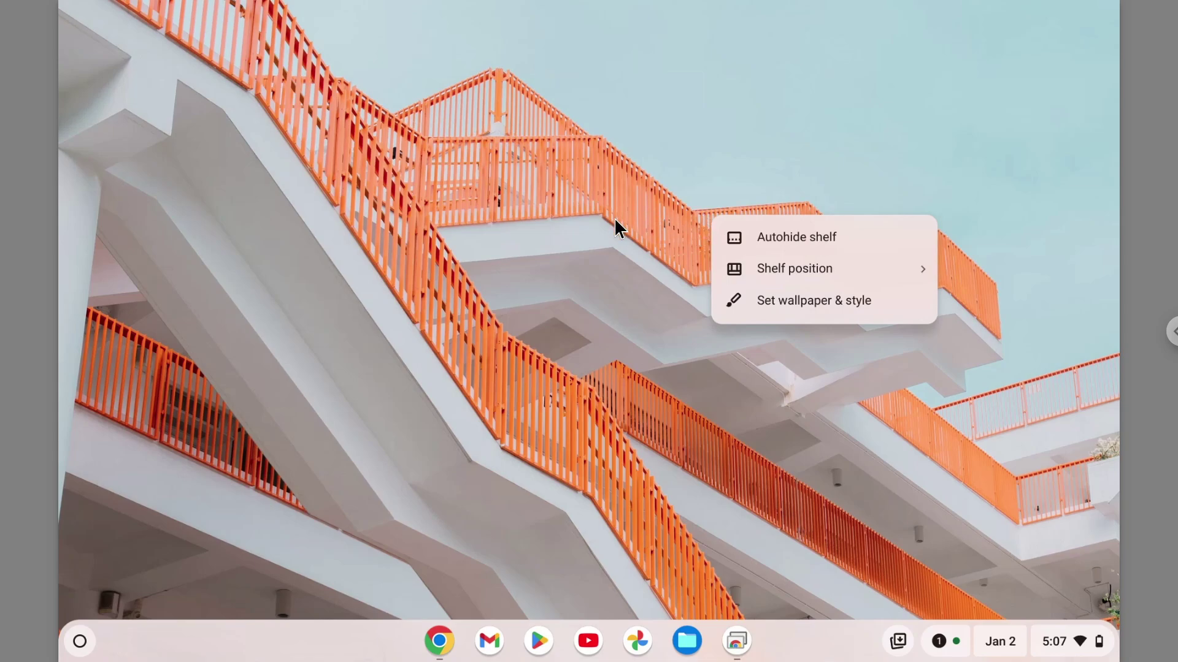
left_click(525, 386)
left_click(441, 641)
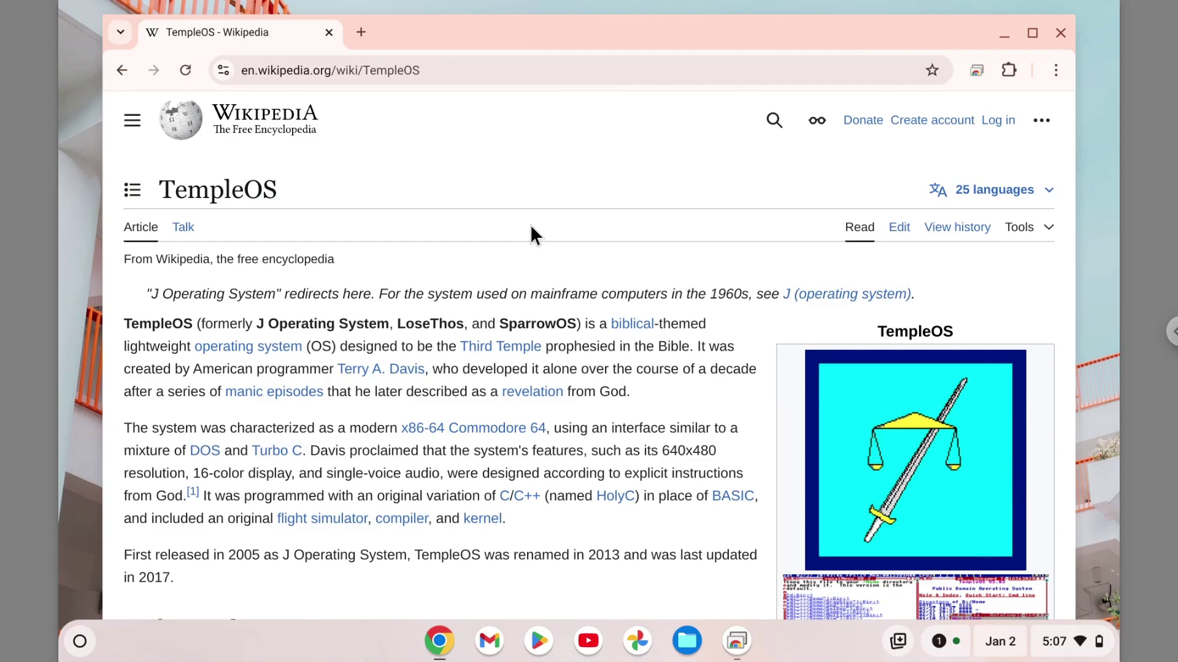
right_click(529, 235)
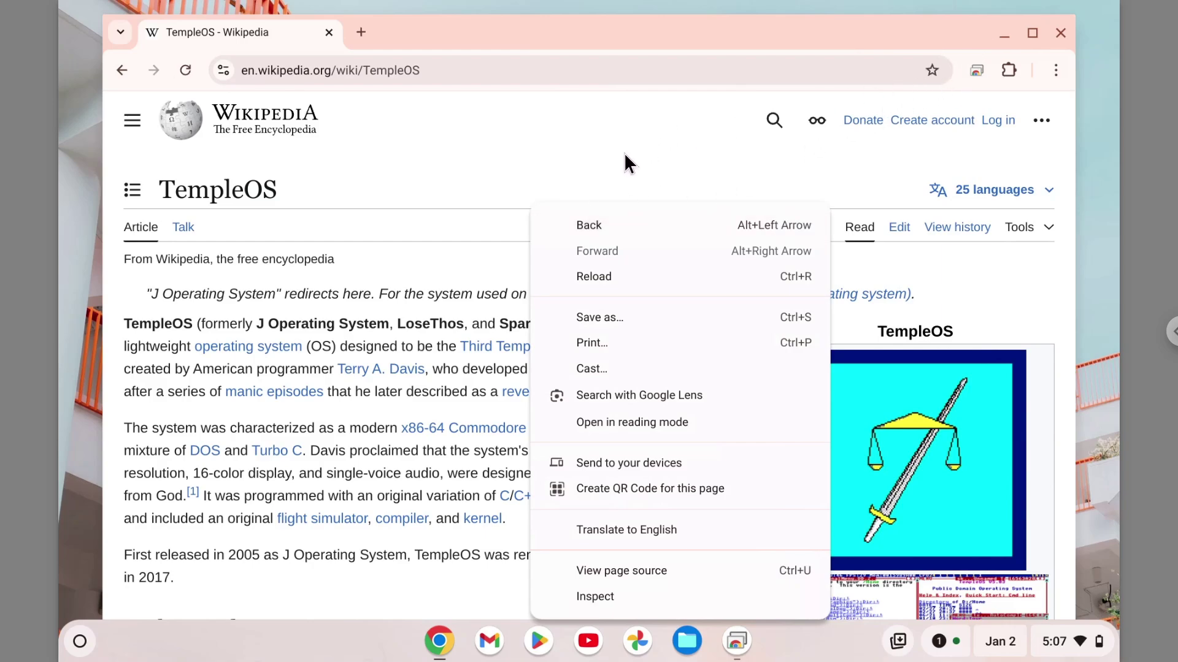
key("Escape")
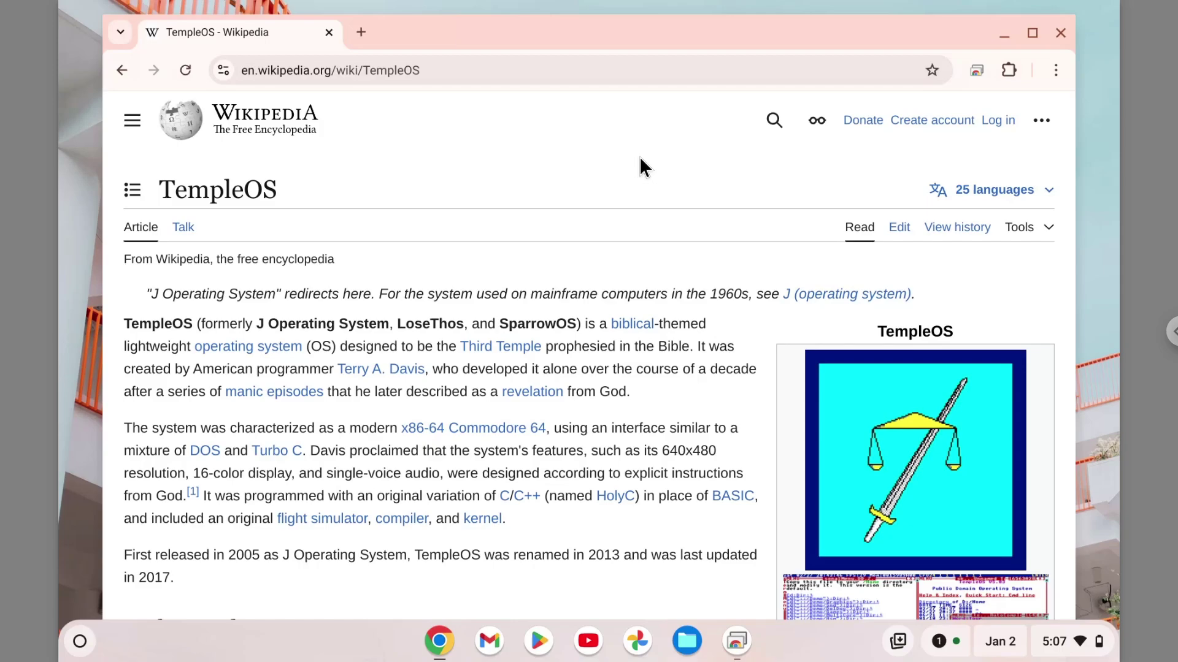
Step: Minimize the Chrome window and open the launcher listing recent files and apps
left_click(1001, 36)
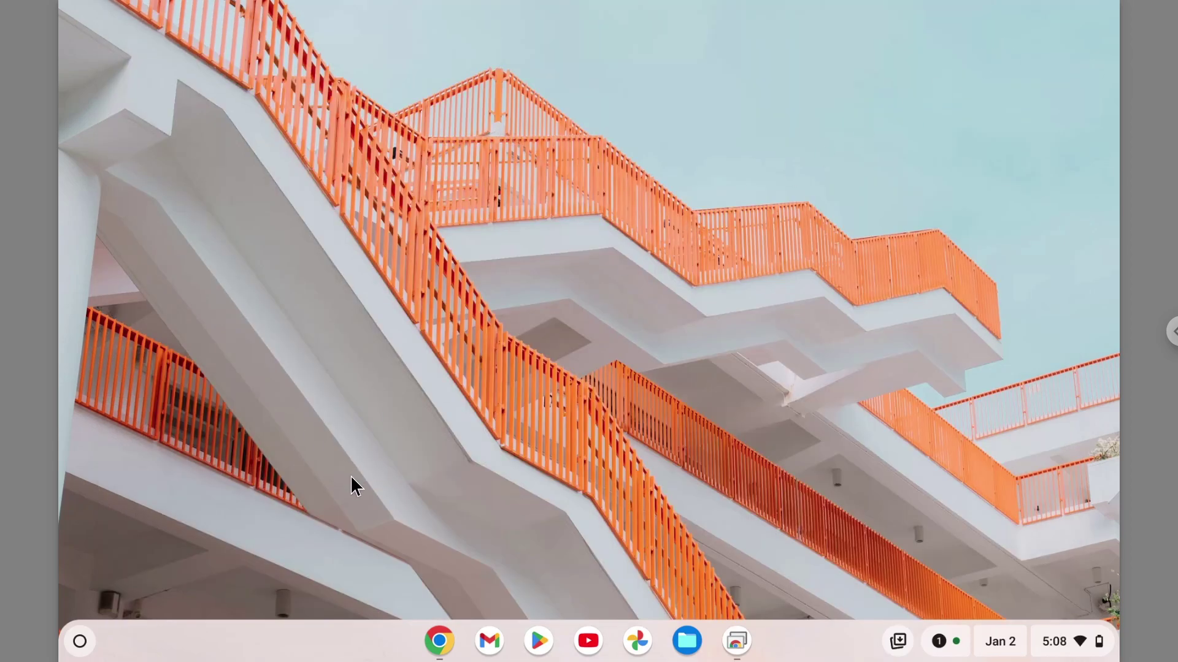
left_click(81, 641)
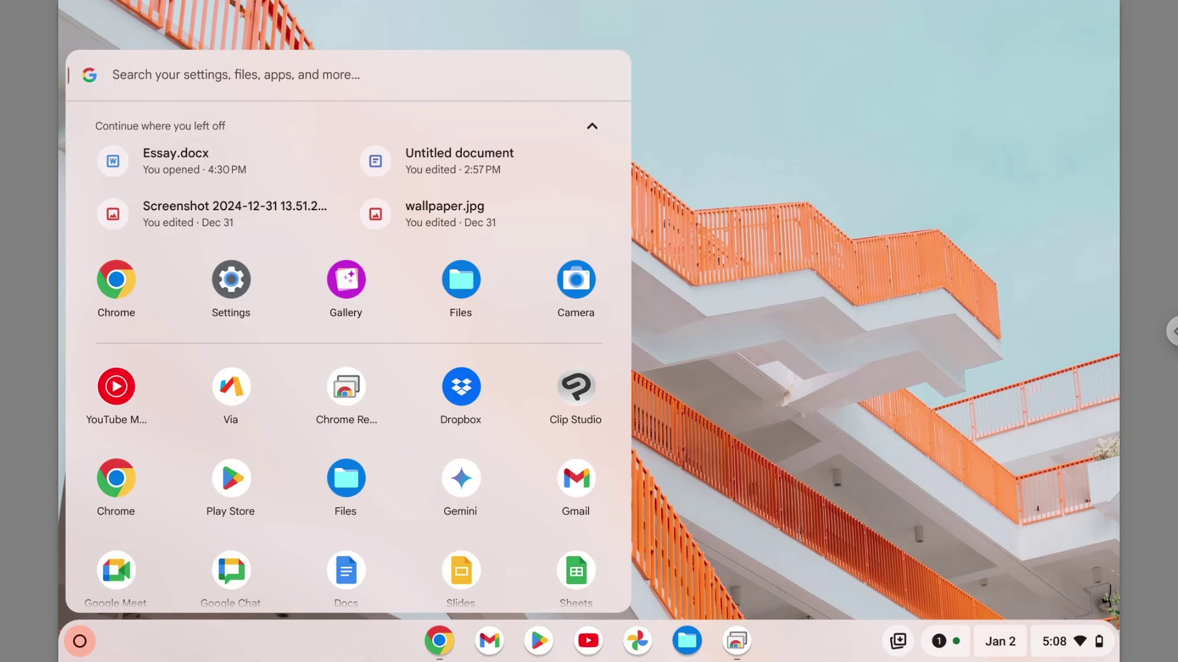
right_click(232, 395)
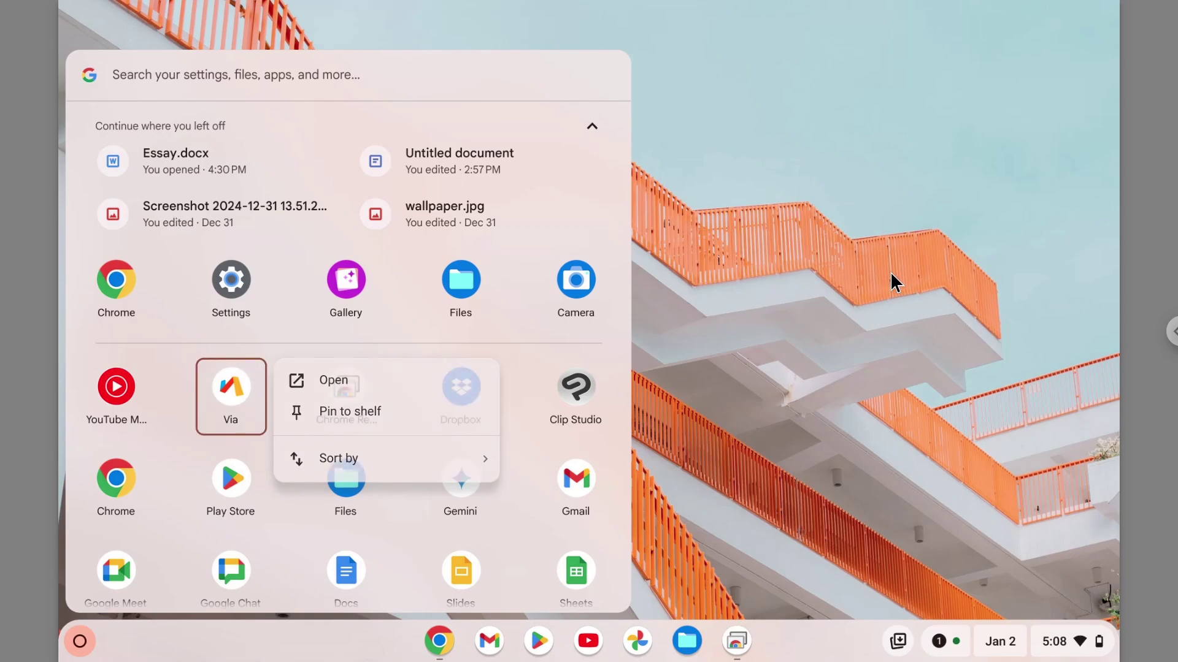
key("Escape")
Step: Dismiss the launcher with Esc, leaving only the wallpaper and shelf
key("Escape")
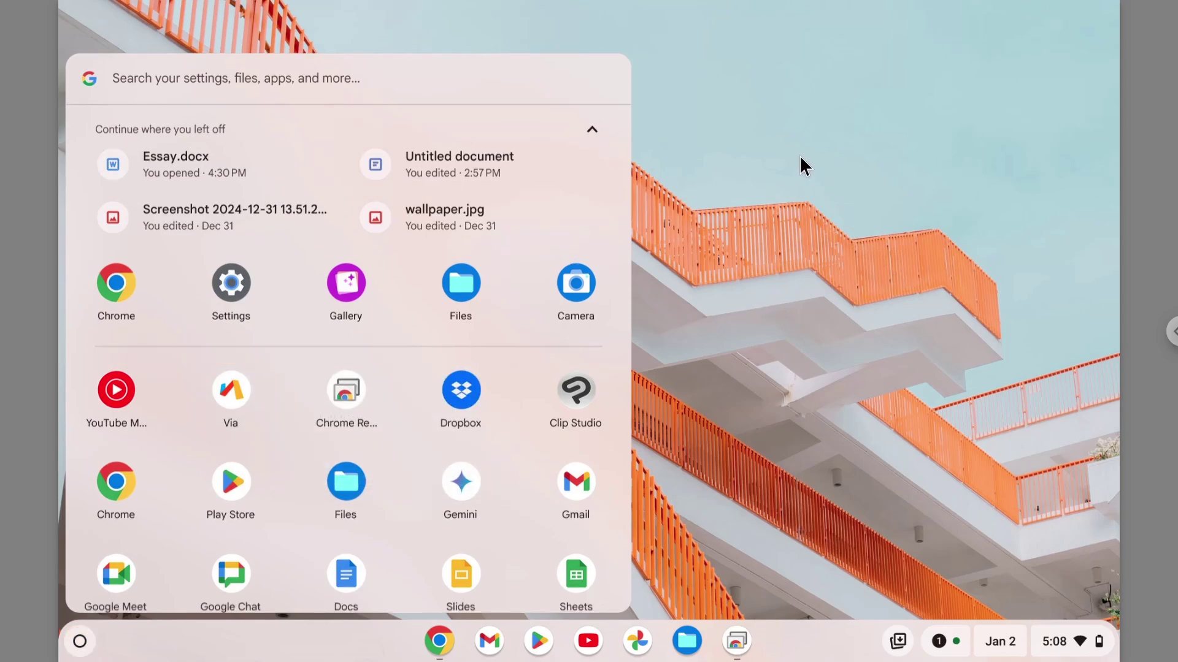
key("Escape")
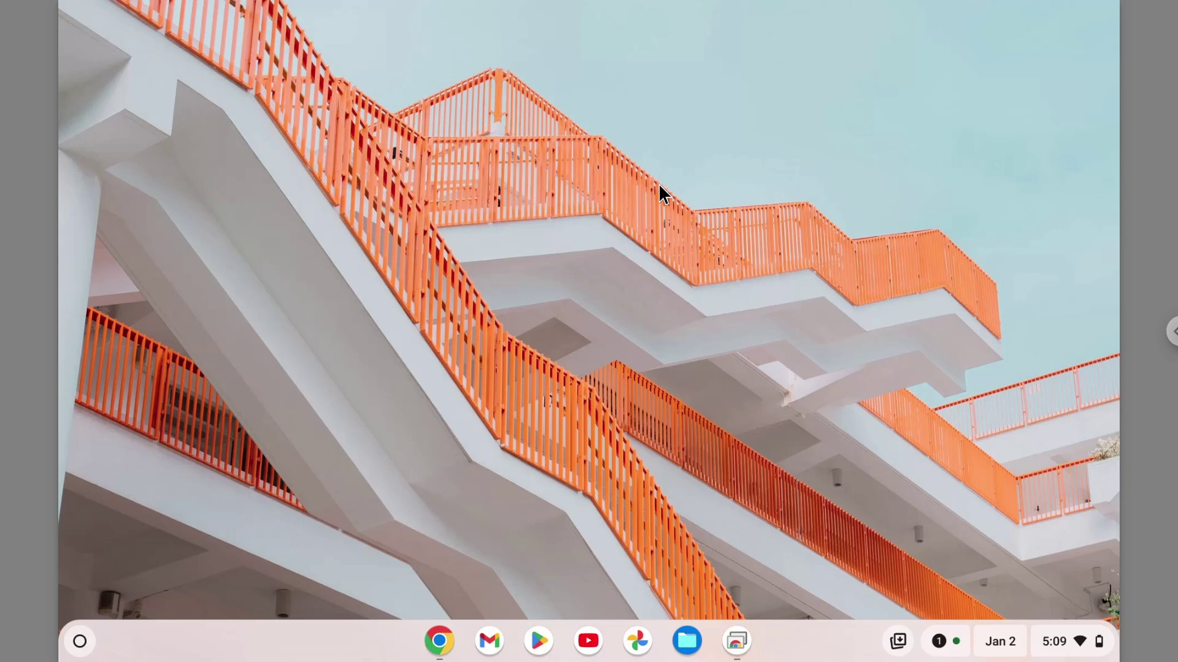
Step: Open the desktop menu and expand its Shelf position submenu (Left, Bottom, Right)
right_click(691, 157)
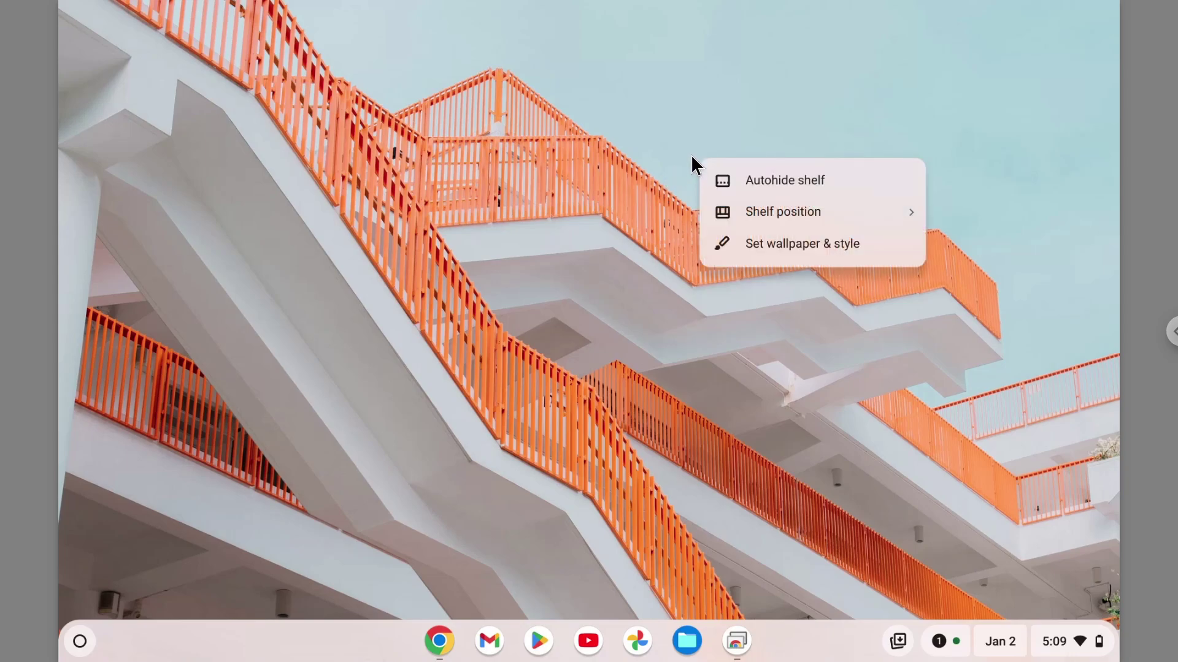
right_click(652, 319)
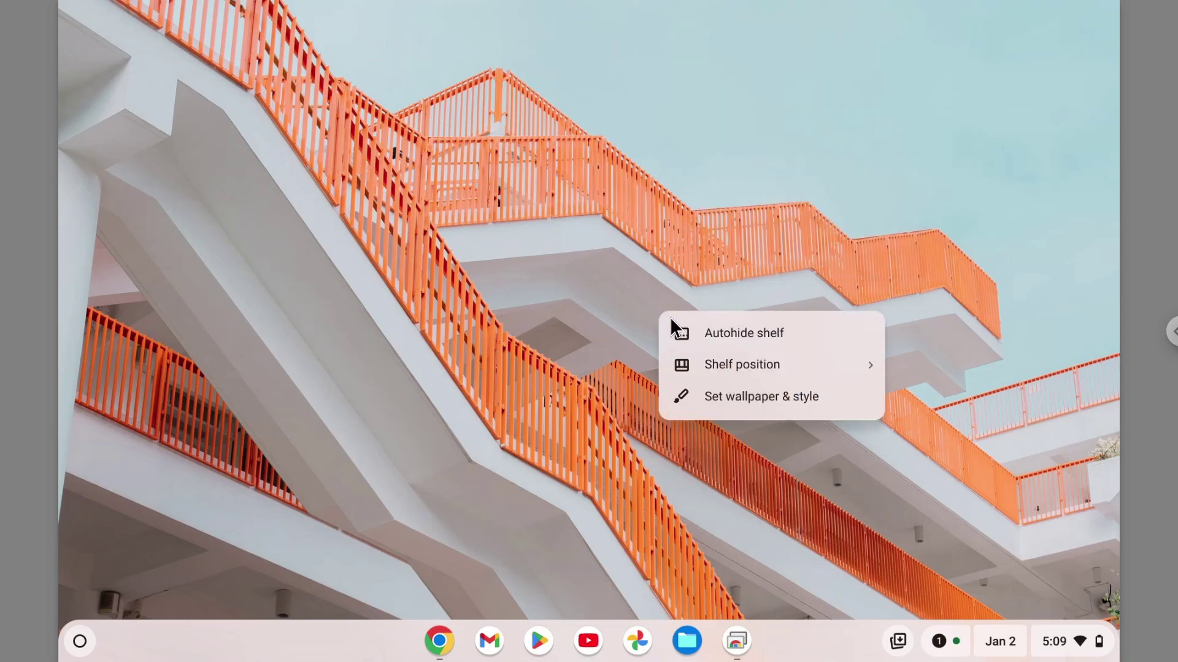
left_click(704, 361)
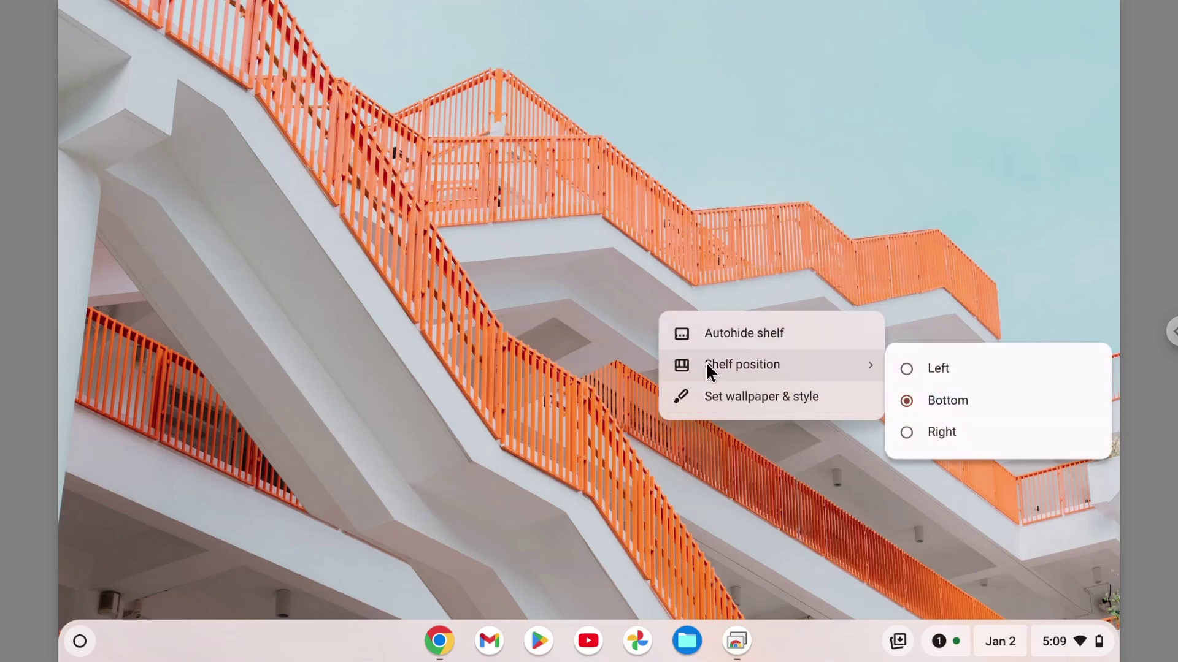